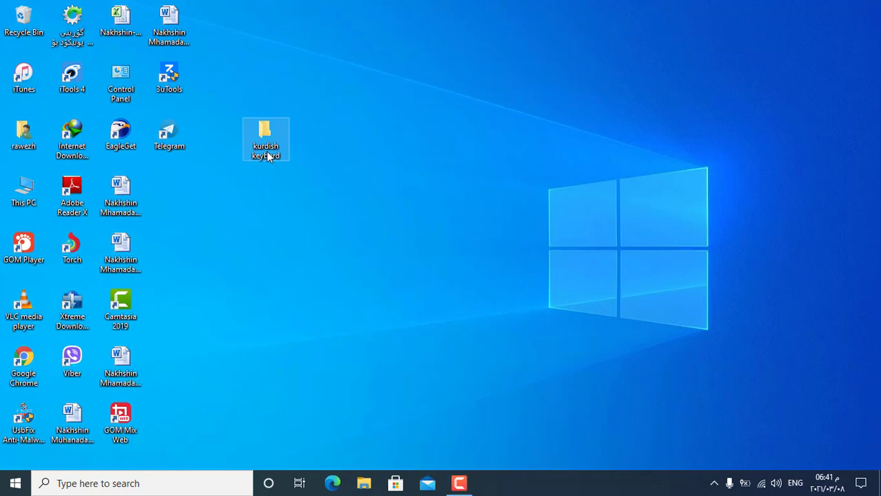
- Open the kurdish keybord folder in a maximized window and enter its 1 Unicode Kurd Font subfolder
{"action": "double_click", "coordinate": [267, 157]}
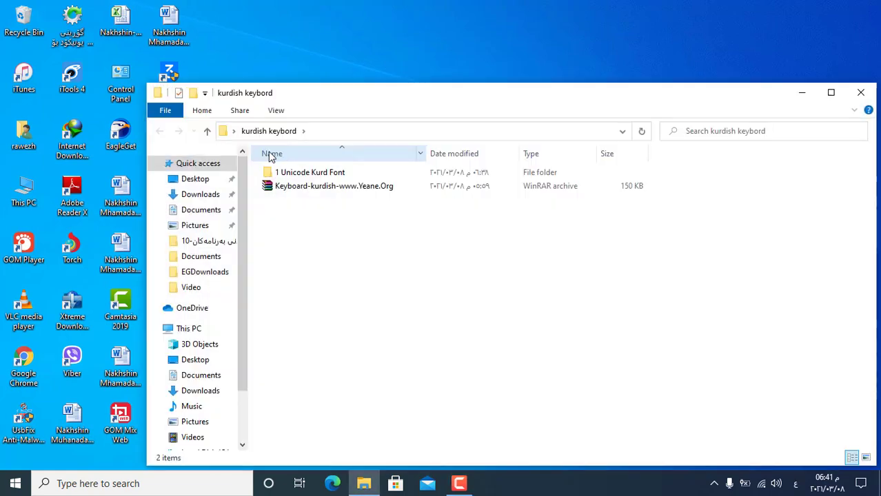
{"action": "double_click", "coordinate": [368, 94]}
{"action": "double_click", "coordinate": [195, 93]}
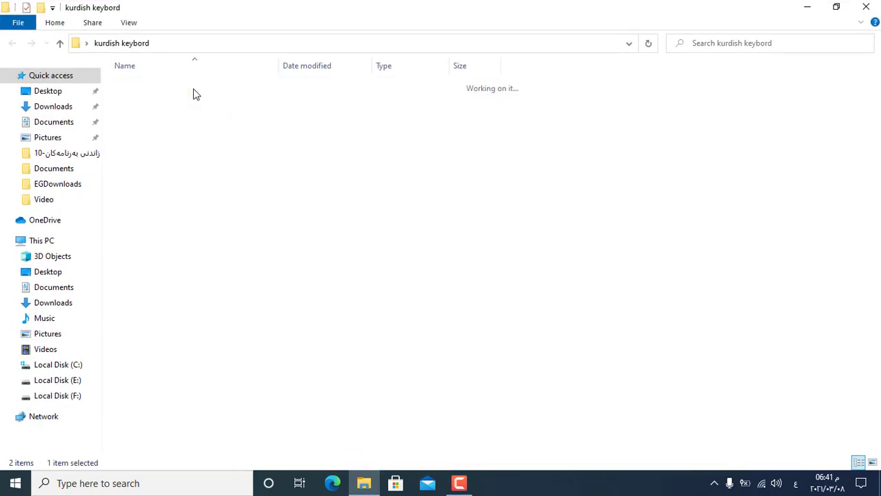
- Launch setup for the Kurdish Keyboard - Arabic Layout and exit its wizard before completing it
{"action": "double_click", "coordinate": [146, 196]}
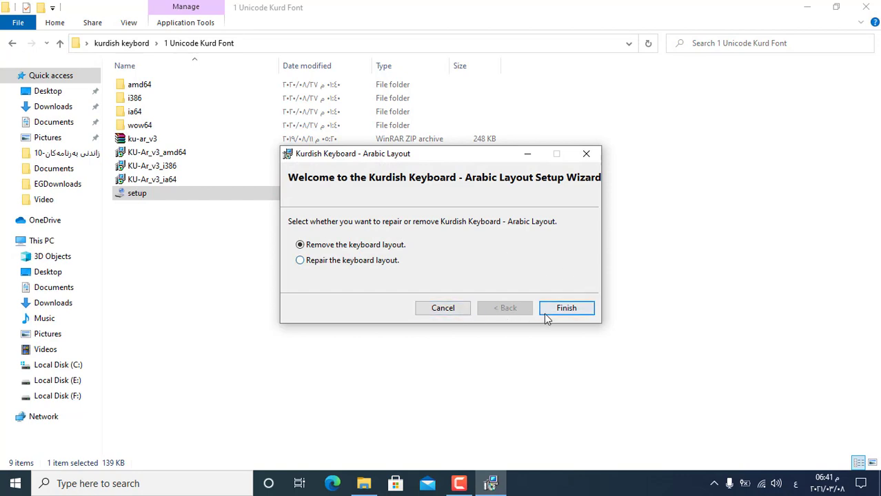
{"action": "left_click", "coordinate": [463, 308]}
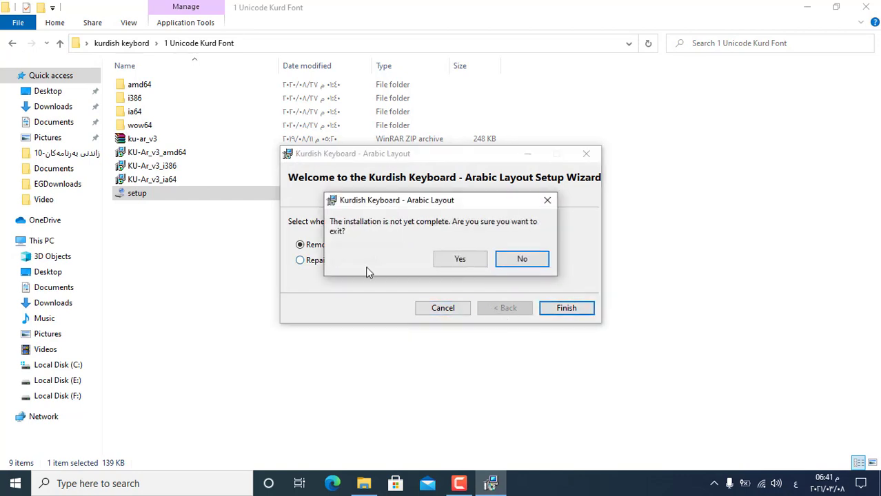
{"action": "left_click", "coordinate": [434, 262]}
{"action": "left_click", "coordinate": [565, 308]}
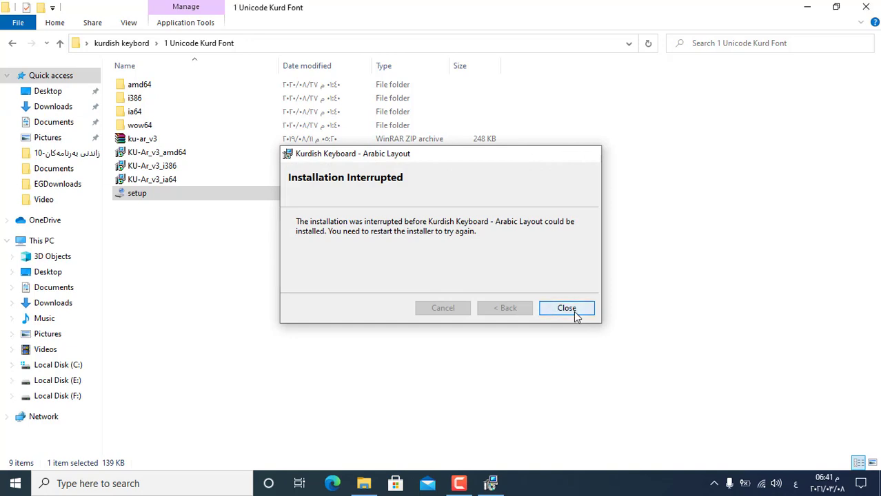
{"action": "left_click", "coordinate": [12, 42]}
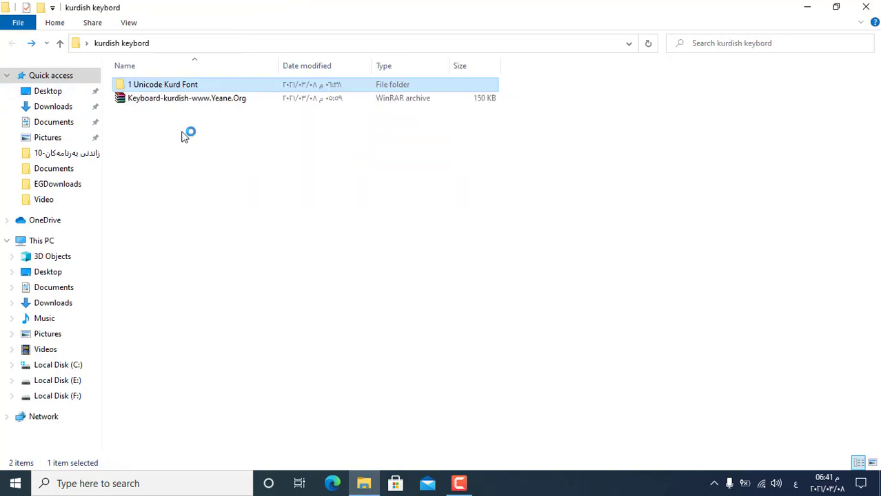
{"action": "left_click", "coordinate": [208, 98]}
{"action": "double_click", "coordinate": [232, 98]}
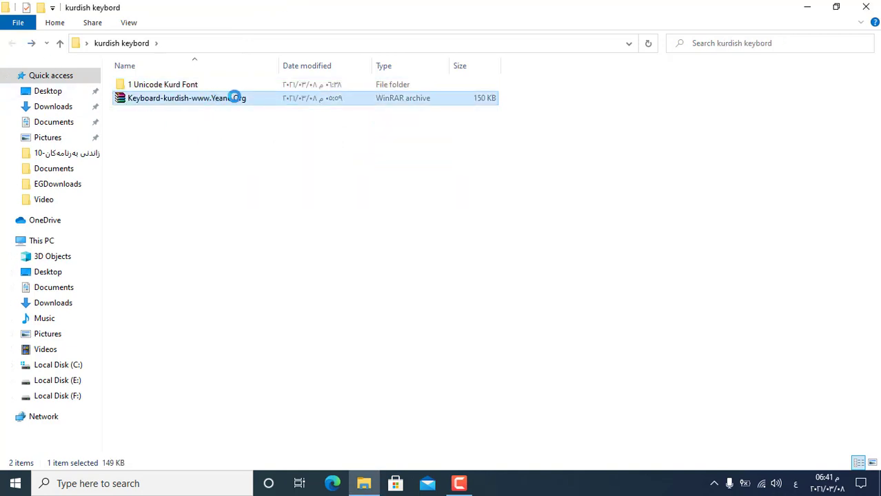
{"action": "right_click", "coordinate": [207, 99]}
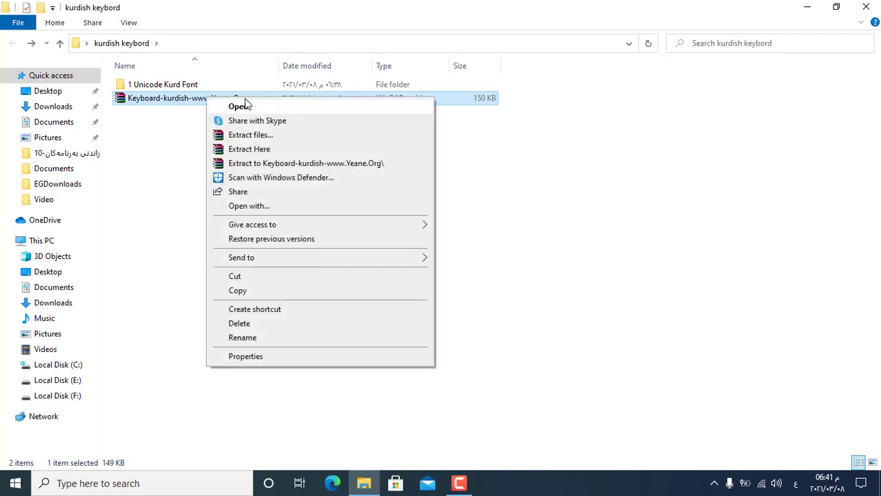
{"action": "left_click", "coordinate": [256, 136]}
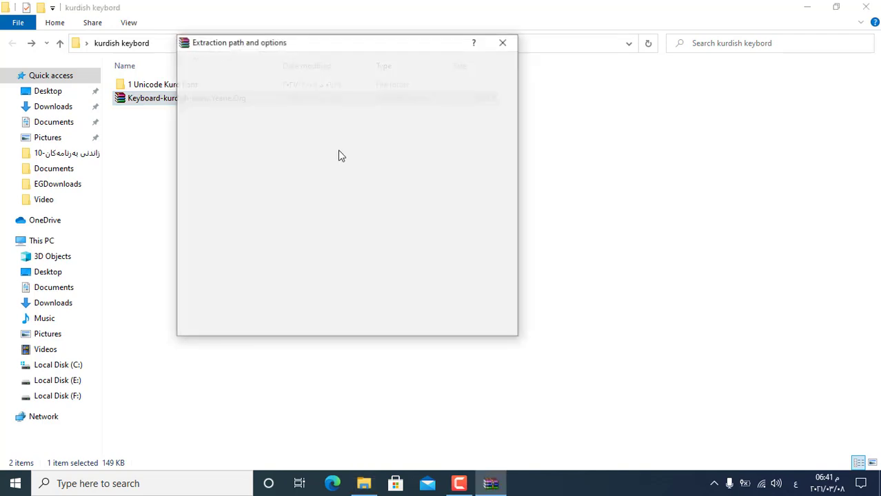
{"action": "left_click", "coordinate": [385, 327]}
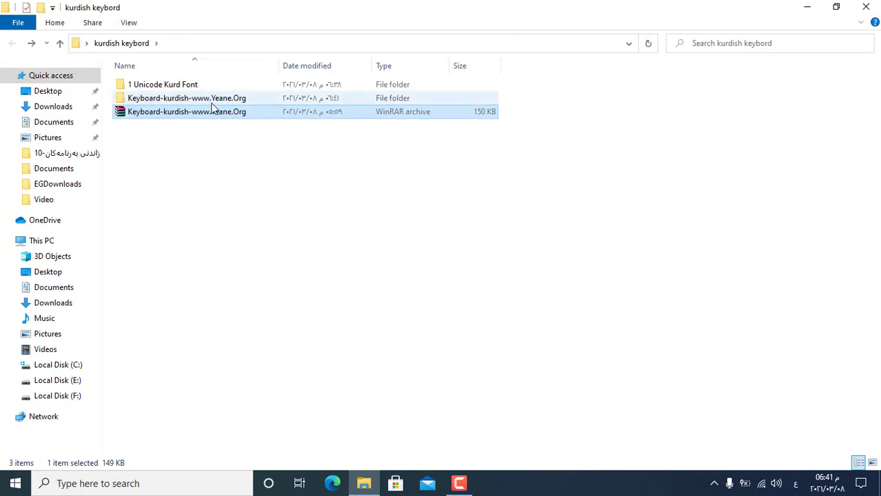
{"action": "double_click", "coordinate": [212, 103]}
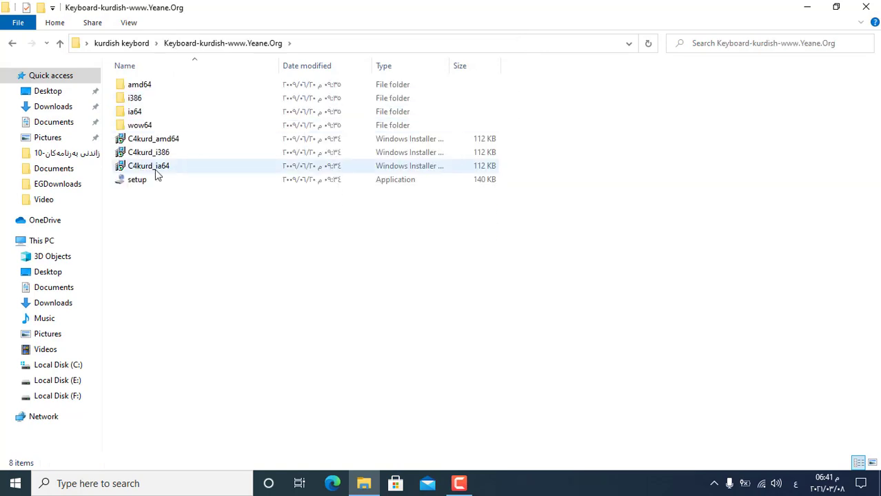
{"action": "left_click", "coordinate": [143, 185]}
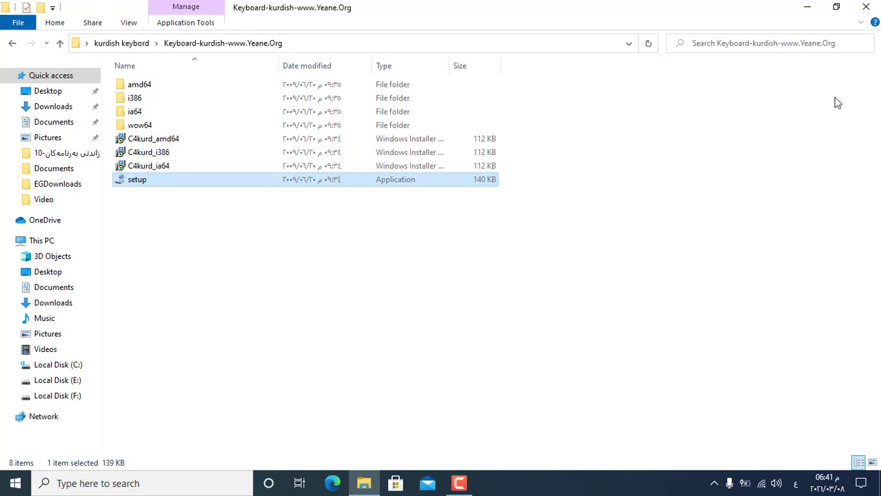
{"action": "left_click", "coordinate": [866, 10]}
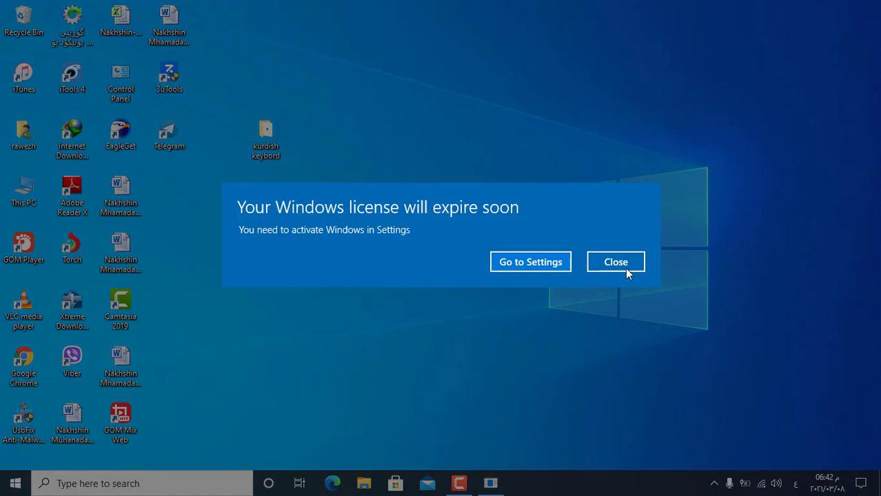
{"action": "left_click", "coordinate": [623, 264]}
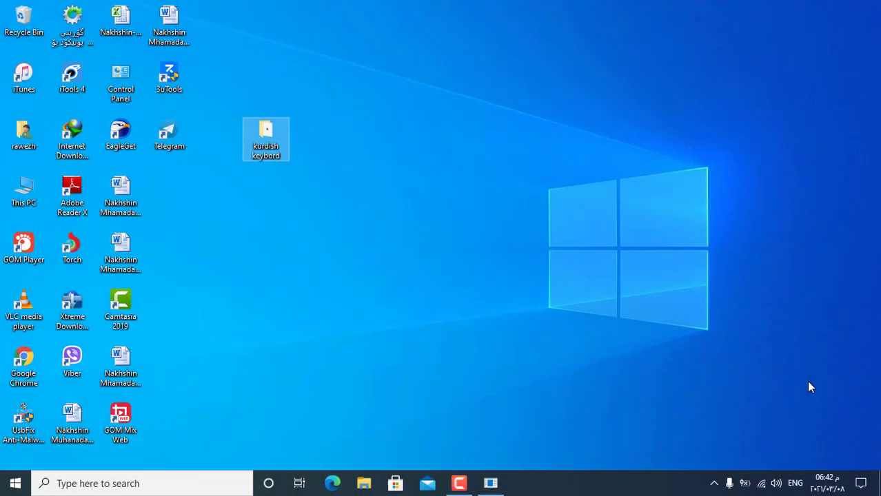
- Examine the installed input methods and the language preferences entry in the taskbar language list
{"action": "left_click", "coordinate": [794, 486]}
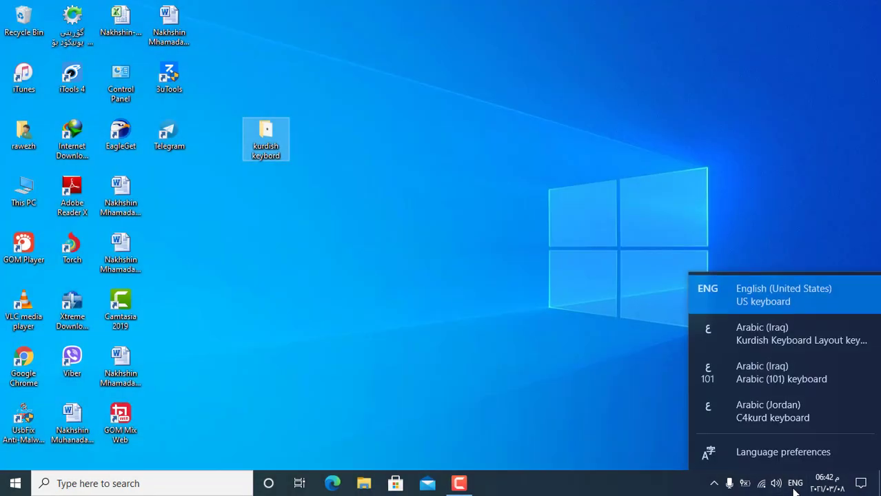
{"action": "left_click", "coordinate": [794, 486]}
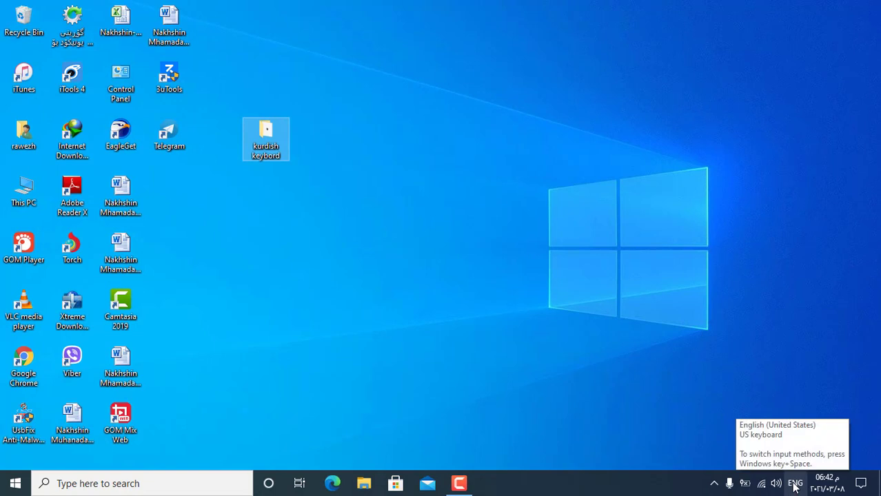
{"action": "right_click", "coordinate": [794, 485]}
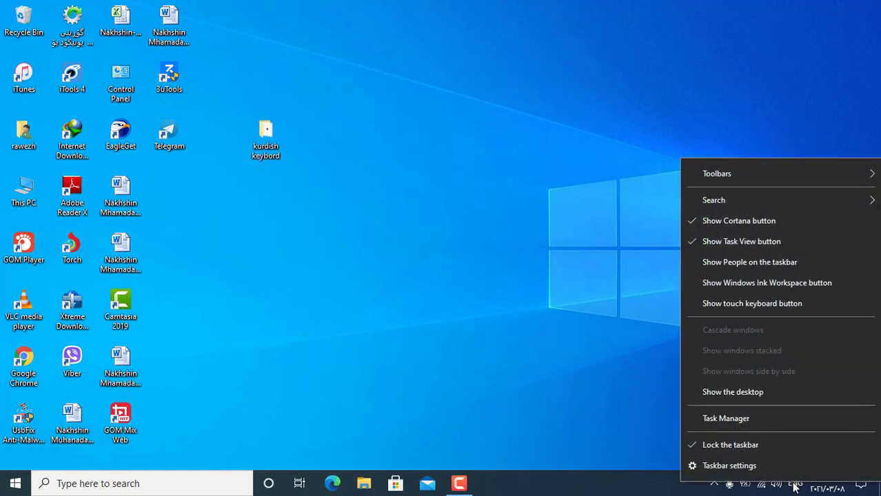
{"action": "left_click", "coordinate": [554, 425]}
{"action": "left_click", "coordinate": [796, 483]}
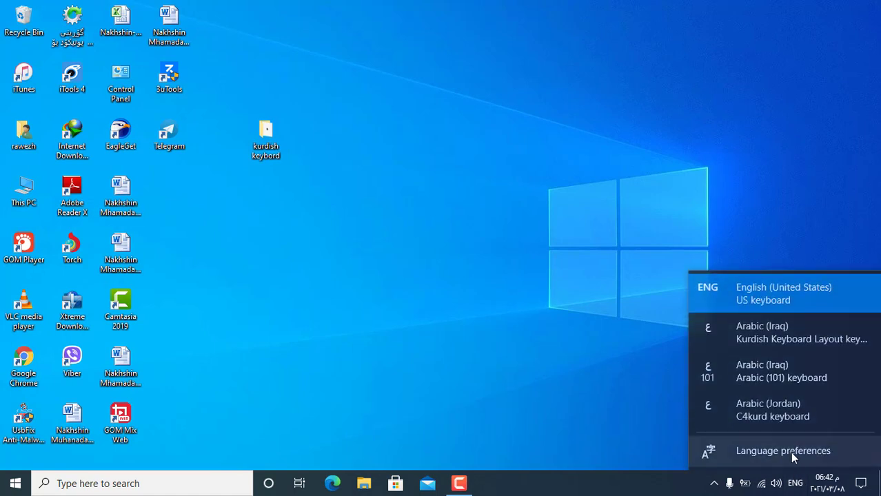
{"action": "left_click", "coordinate": [394, 354]}
- Open the Language page of the Time & Language section in Windows Settings
{"action": "left_click", "coordinate": [15, 483]}
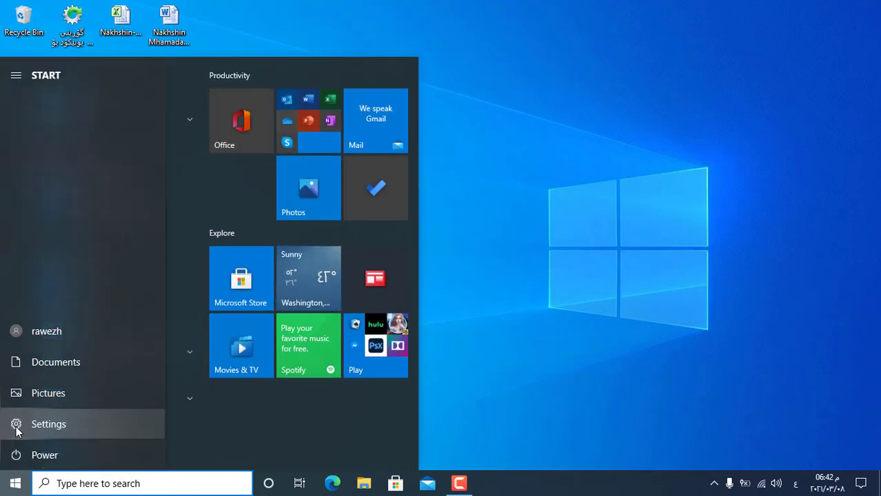
{"action": "left_click", "coordinate": [16, 425]}
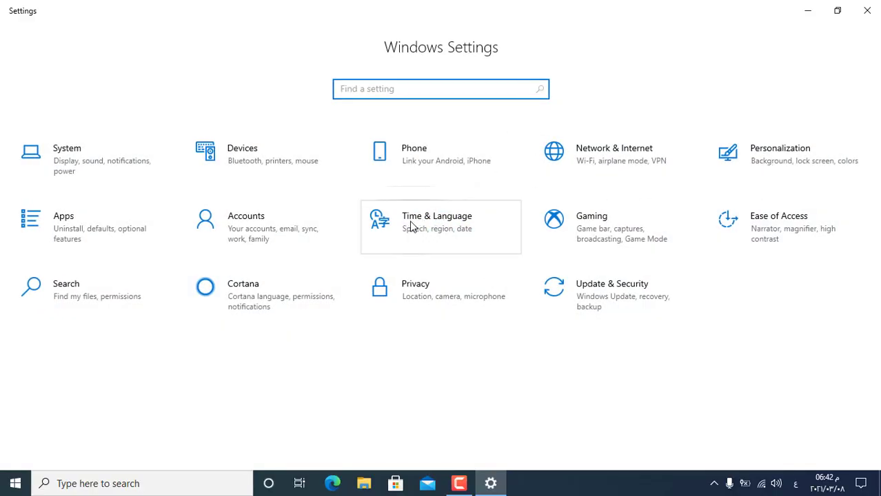
{"action": "left_click", "coordinate": [434, 232]}
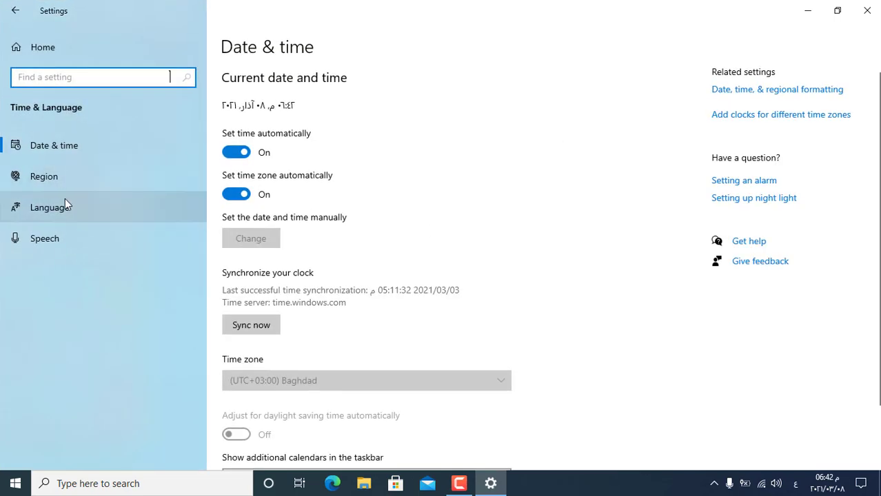
{"action": "left_click", "coordinate": [61, 204]}
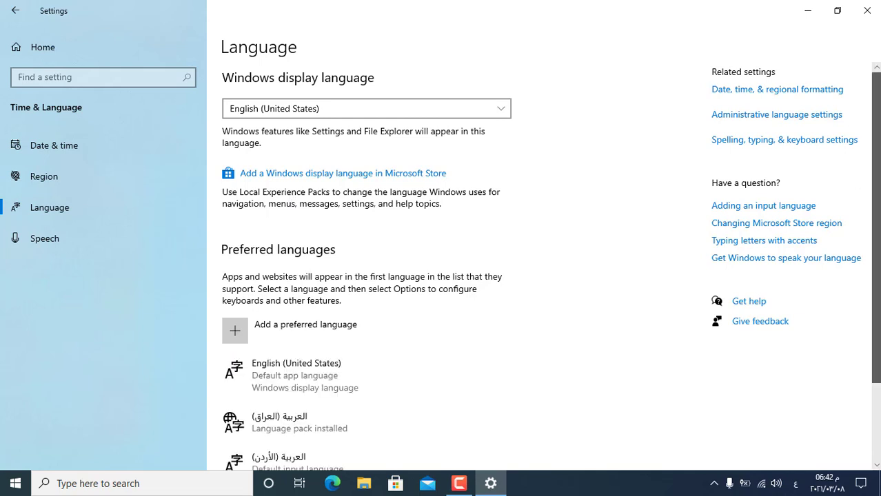
- Add Arabic (Algeria) as a preferred language and install its language pack without making it the display language
{"action": "scroll", "coordinate": [659, 243], "scroll_direction": "down", "scroll_amount": 2}
{"action": "left_click", "coordinate": [329, 220]}
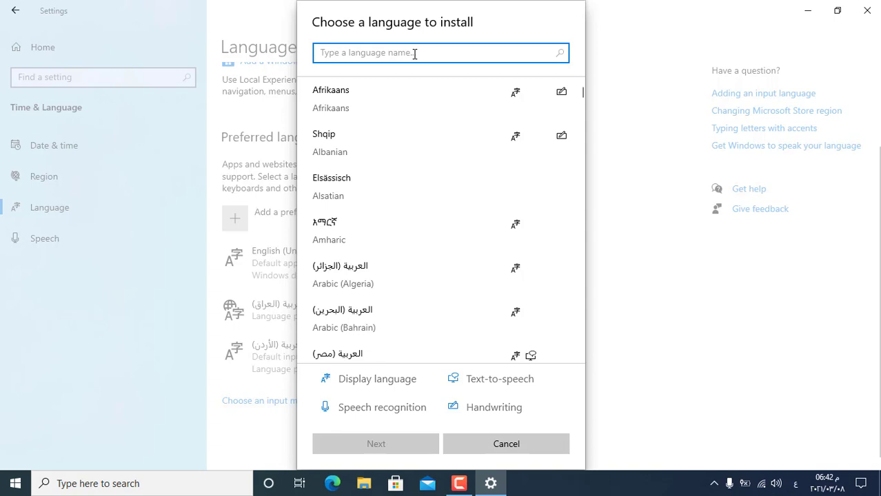
{"action": "left_click", "coordinate": [389, 270]}
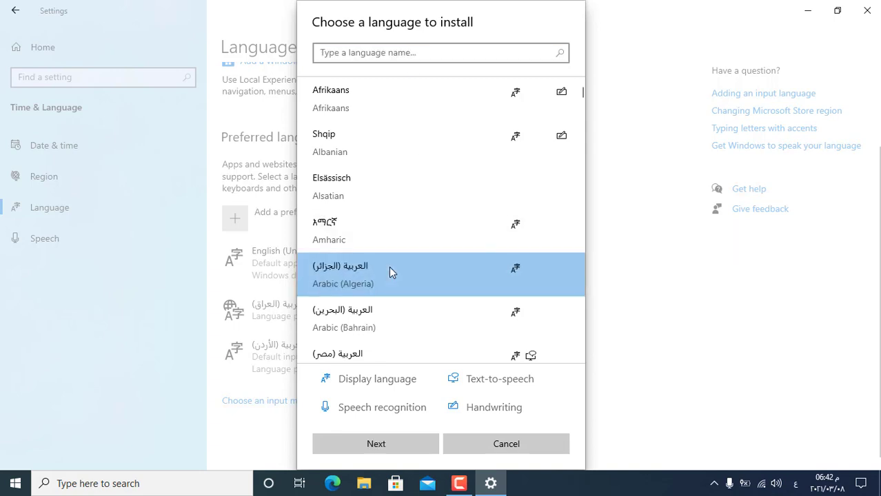
{"action": "left_click", "coordinate": [367, 442]}
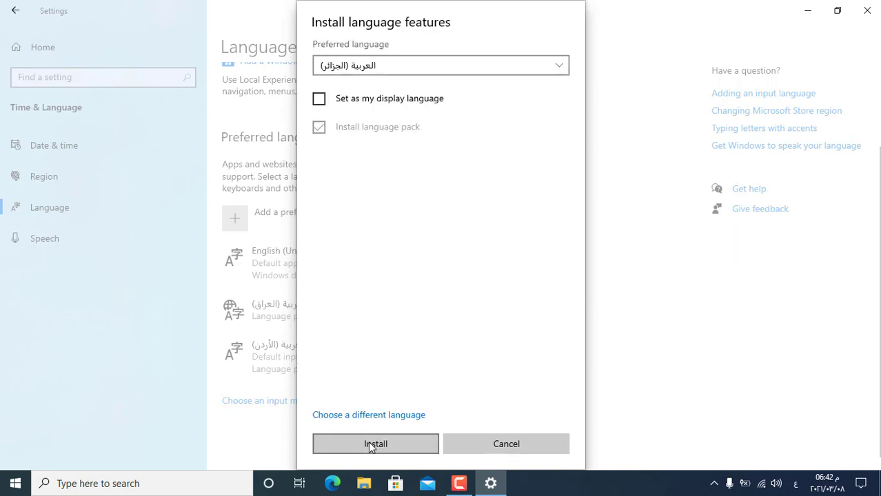
{"action": "left_click", "coordinate": [381, 444]}
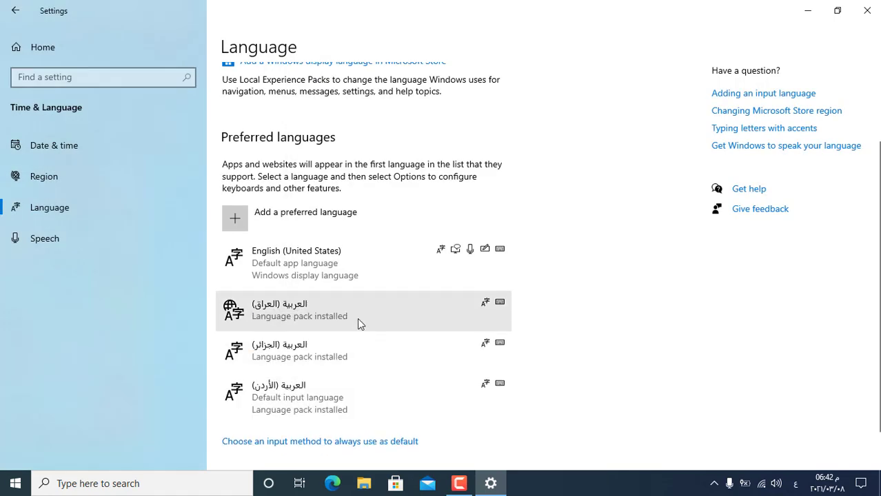
- Remove Arabic (Algeria) from the preferred languages
{"action": "scroll", "coordinate": [404, 271], "scroll_direction": "down", "scroll_amount": 1}
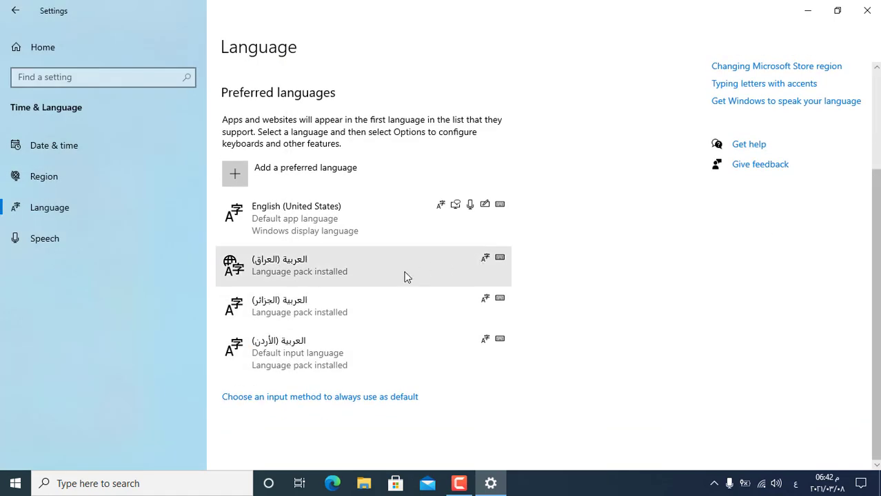
{"action": "left_click", "coordinate": [356, 306]}
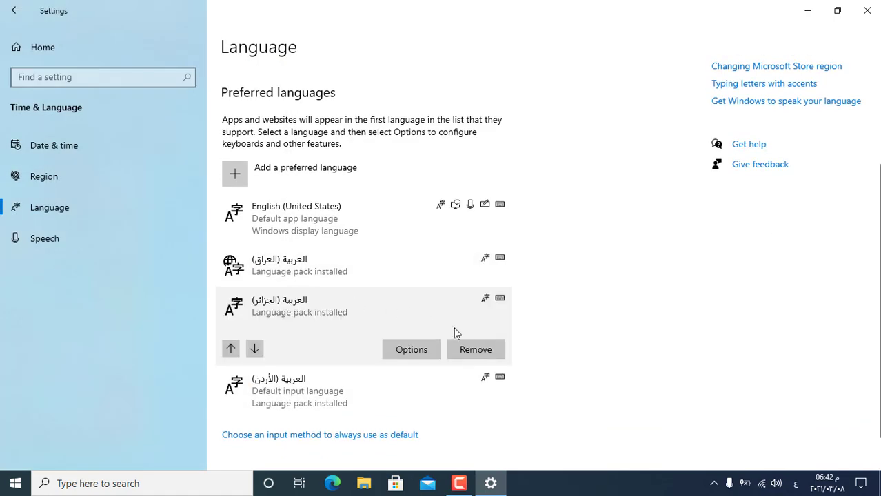
{"action": "left_click", "coordinate": [473, 349]}
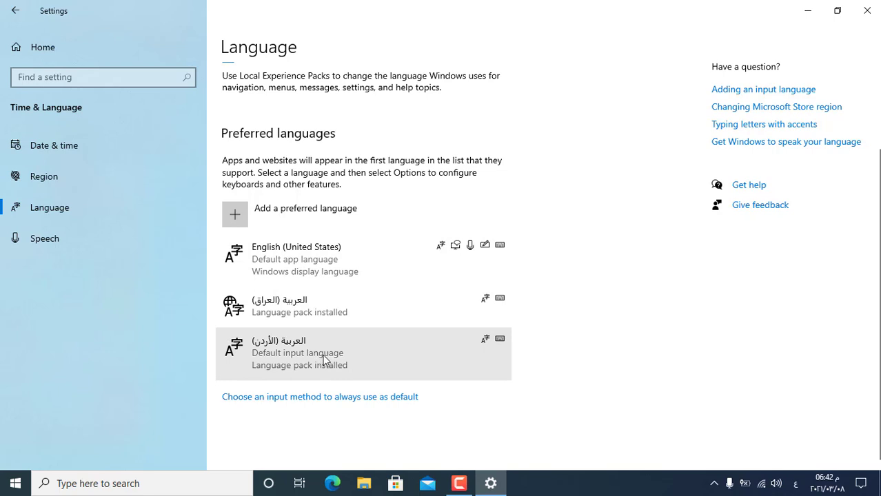
- Check the available keyboards in the taskbar language list, and close Windows Settings
{"action": "left_click", "coordinate": [796, 483]}
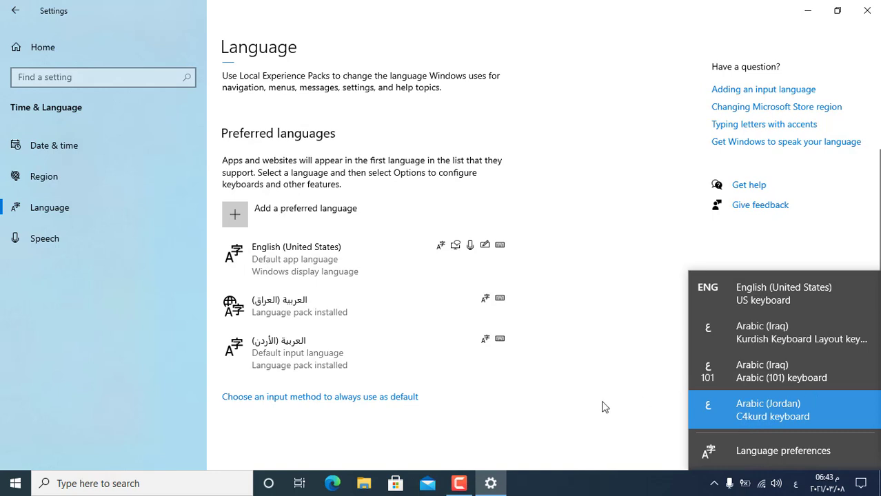
{"action": "left_click", "coordinate": [372, 422]}
{"action": "left_click", "coordinate": [335, 398]}
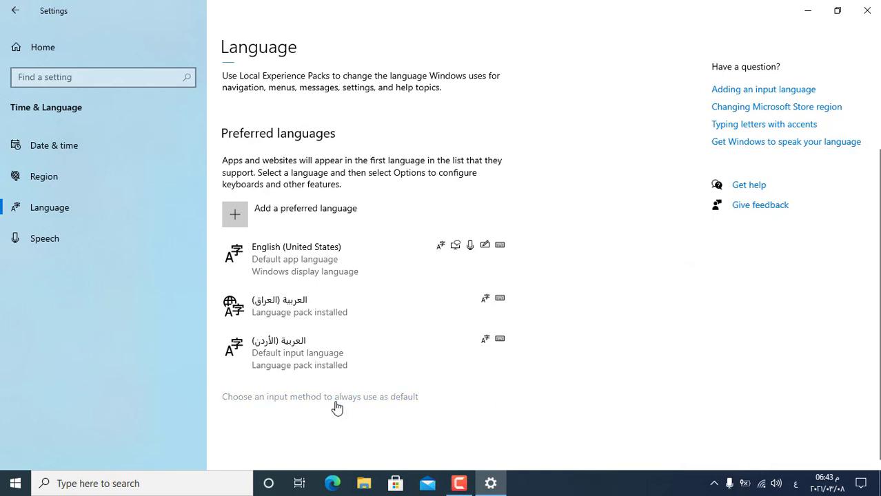
{"action": "left_click", "coordinate": [867, 10]}
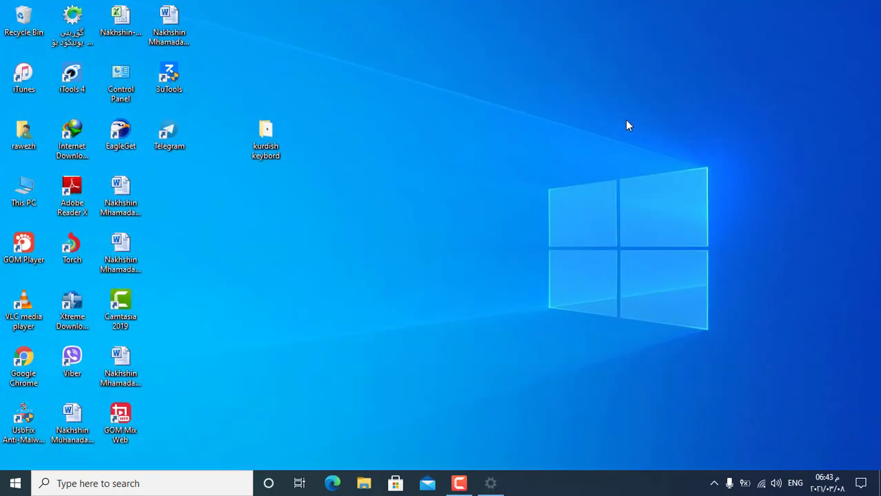
- Reopen Windows Settings at the Language page of Time & Language
{"action": "left_click", "coordinate": [15, 483]}
{"action": "left_click", "coordinate": [16, 424]}
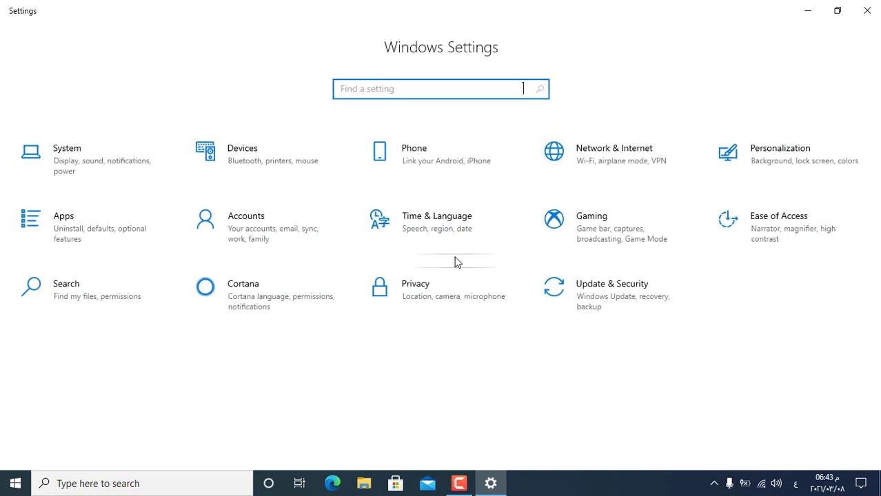
{"action": "left_click", "coordinate": [441, 231]}
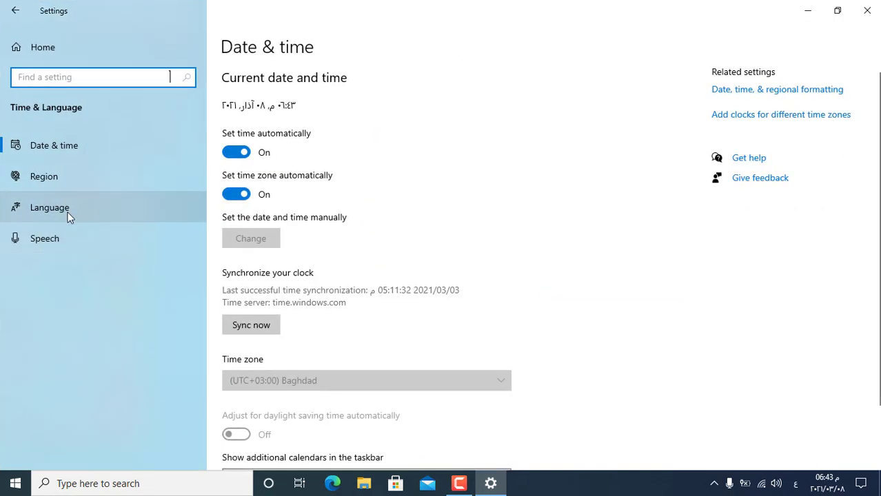
{"action": "left_click", "coordinate": [69, 215]}
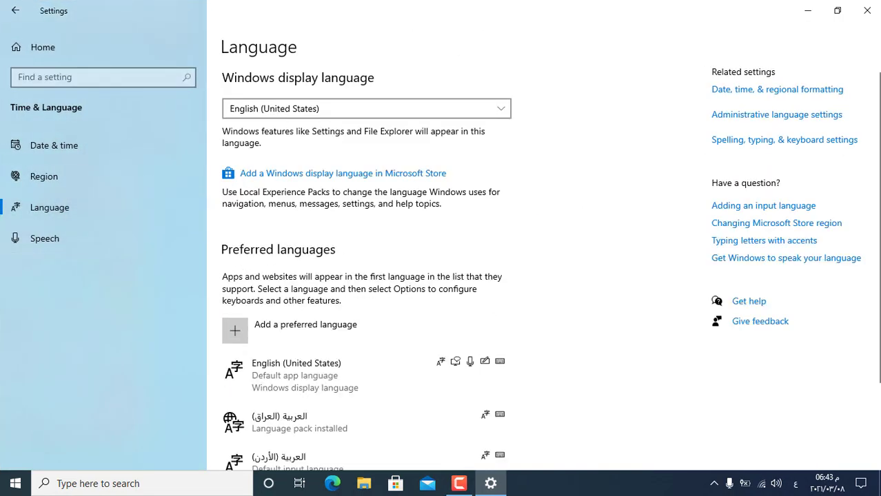
- Choose Arabic (Jordan) - C4kurd as the override for the default input method in the advanced keyboard settings
{"action": "scroll", "coordinate": [345, 358], "scroll_direction": "down", "scroll_amount": 2}
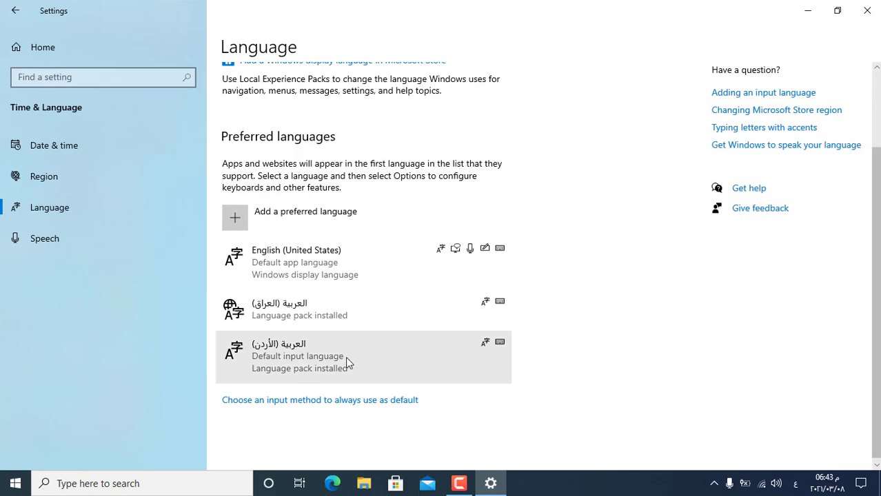
{"action": "left_click", "coordinate": [251, 401]}
{"action": "left_click", "coordinate": [277, 153]}
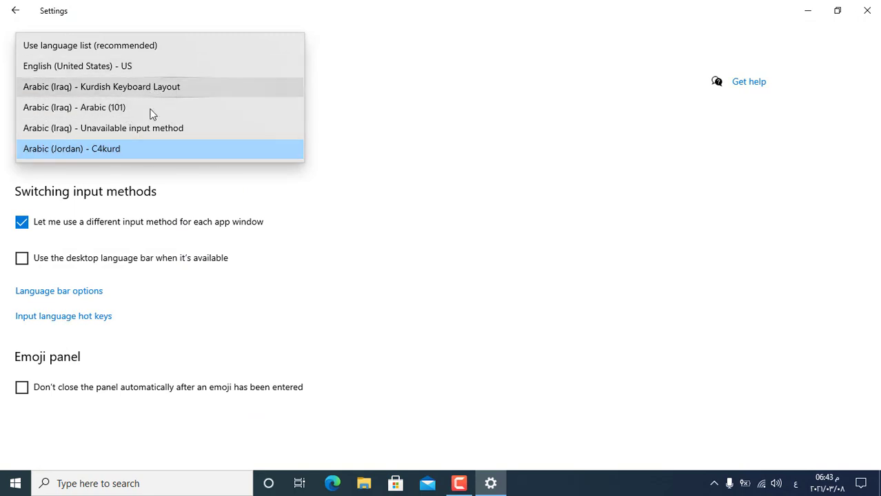
{"action": "left_click", "coordinate": [116, 149]}
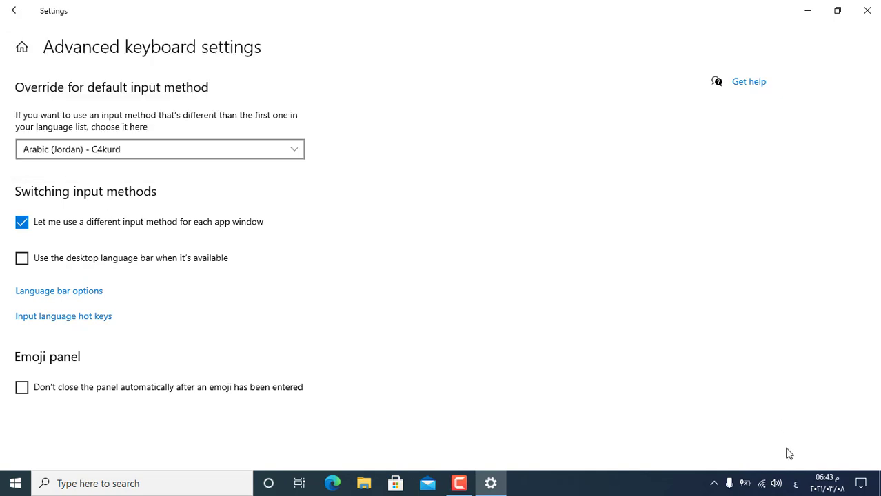
- Check the keyboards in the taskbar language list and the default input method choices, and close Windows Settings
{"action": "left_click", "coordinate": [799, 487]}
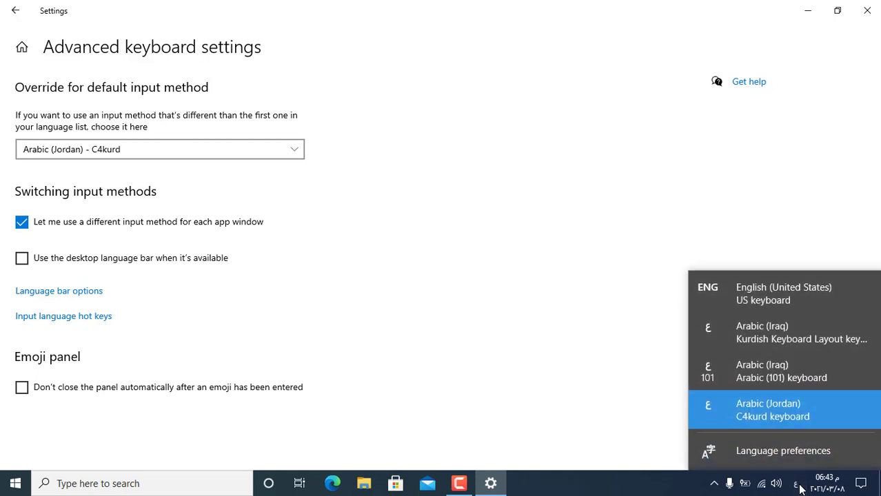
{"action": "left_click", "coordinate": [487, 330]}
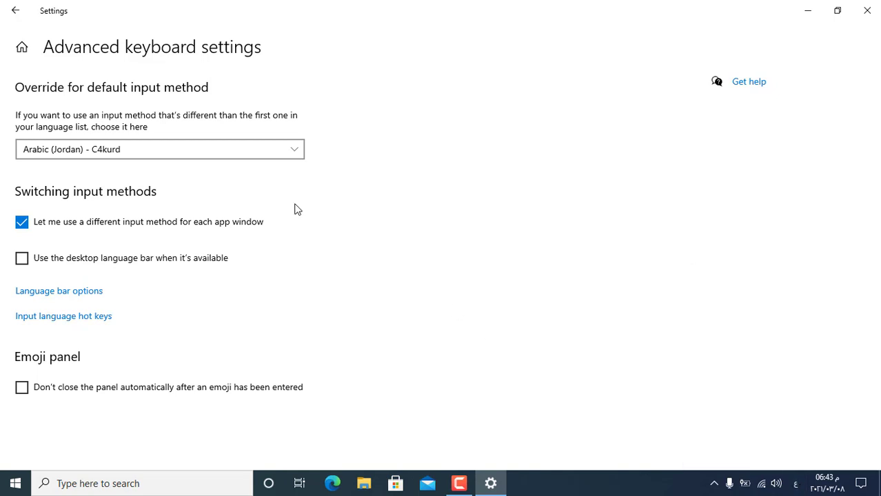
{"action": "left_click", "coordinate": [287, 151]}
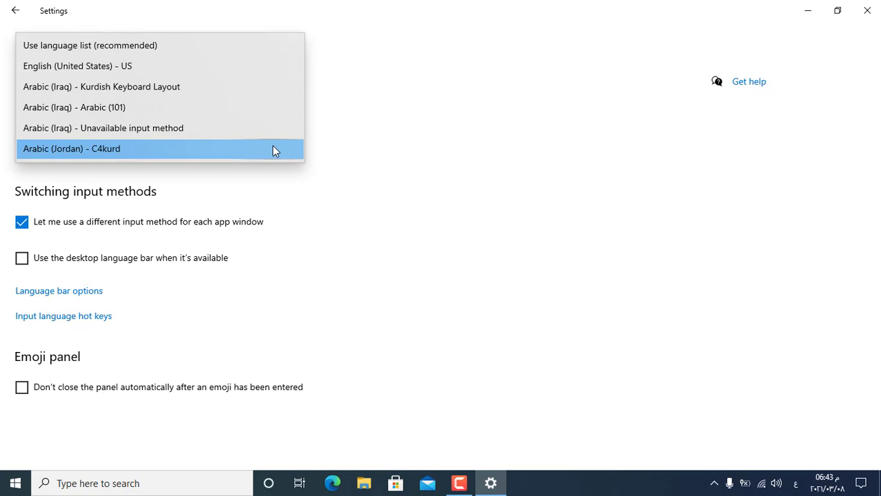
{"action": "left_click", "coordinate": [274, 151]}
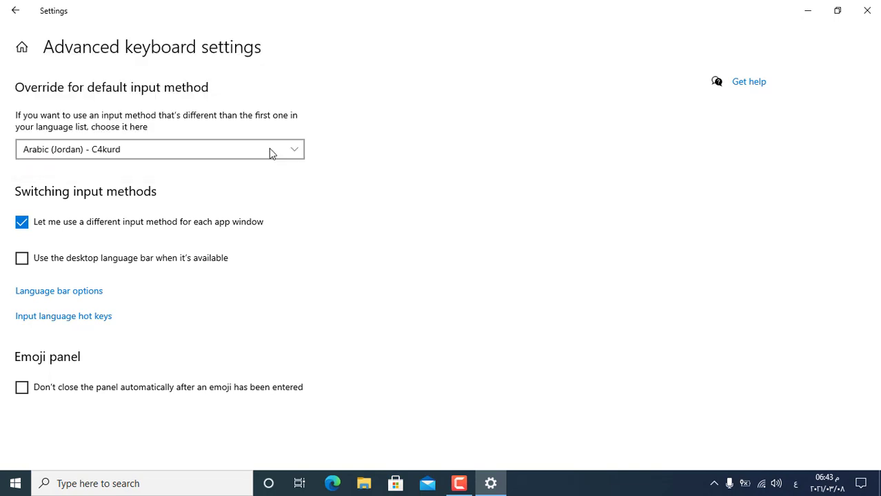
{"action": "left_click", "coordinate": [23, 19]}
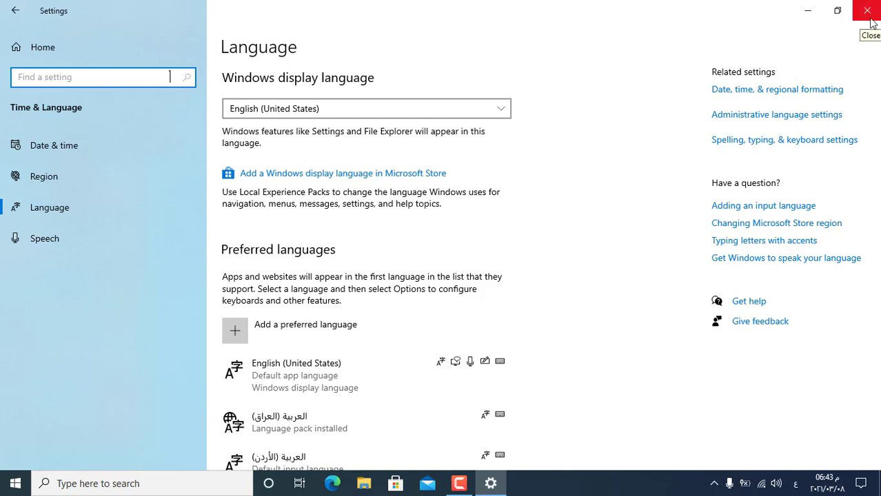
{"action": "left_click", "coordinate": [871, 23]}
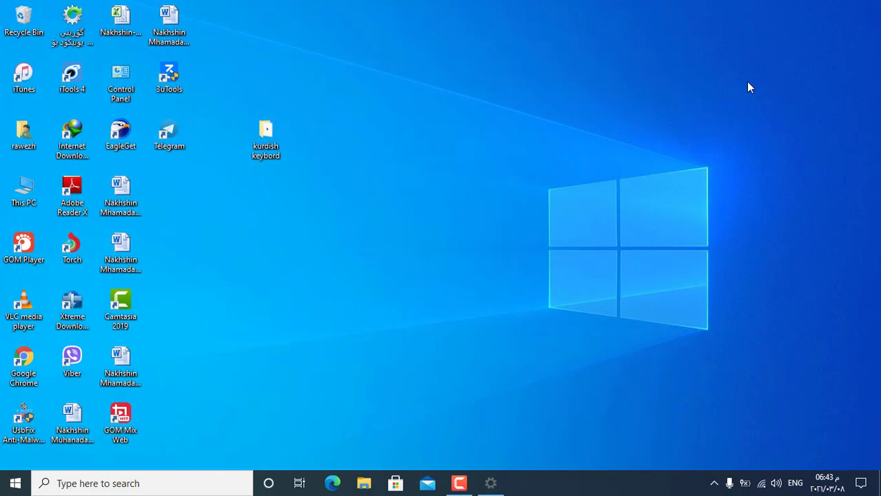
- Enter Kurdish letters beginning with ۆخیف in the Windows search box, and clear the text
{"action": "left_click", "coordinate": [188, 486]}
{"action": "type", "text": "ۆخیفقفخم"}
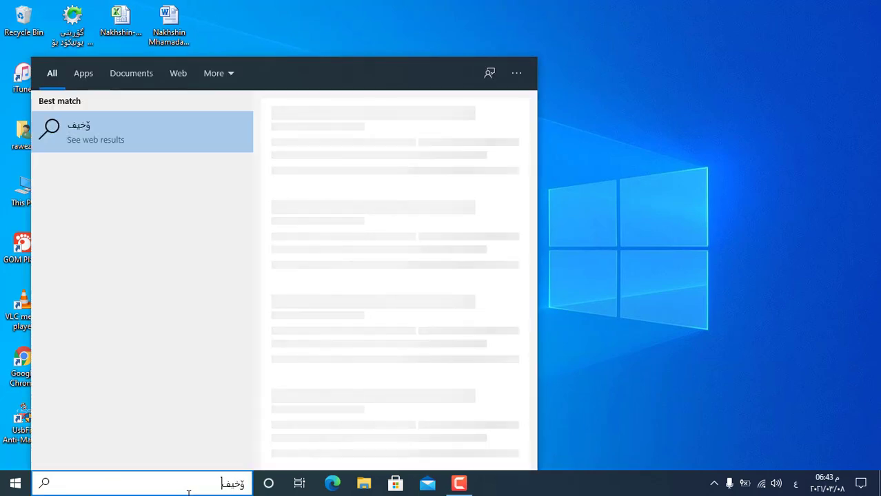
{"action": "key", "text": "BackSpace"}
{"action": "key", "text": "BackSpace"}
{"action": "key", "text": "BackSpace"}
{"action": "key", "text": "BackSpace"}
{"action": "key", "text": "BackSpace"}
{"action": "key", "text": "BackSpace"}
{"action": "key", "text": "BackSpace"}
{"action": "key", "text": "BackSpace"}
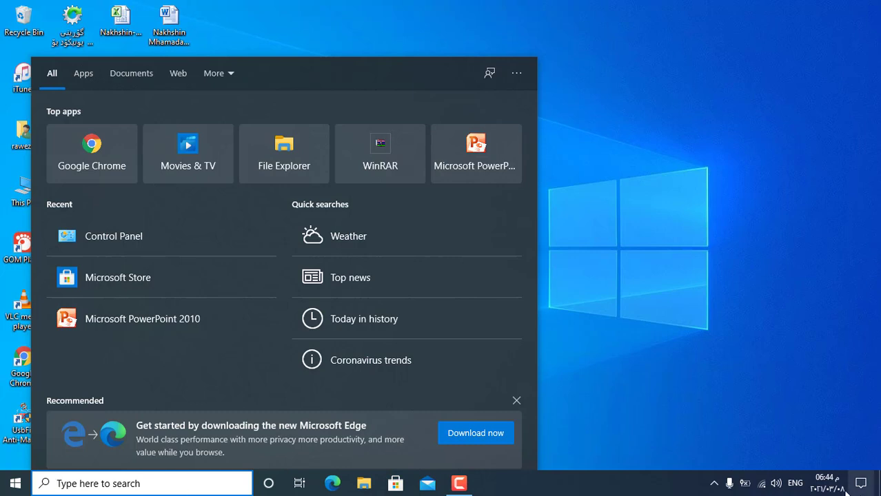
- Switch to the Arabic (Jordan) C4kurd keyboard, and test the letter گ in Windows search before clearing it and closing the search
{"action": "left_click", "coordinate": [796, 484]}
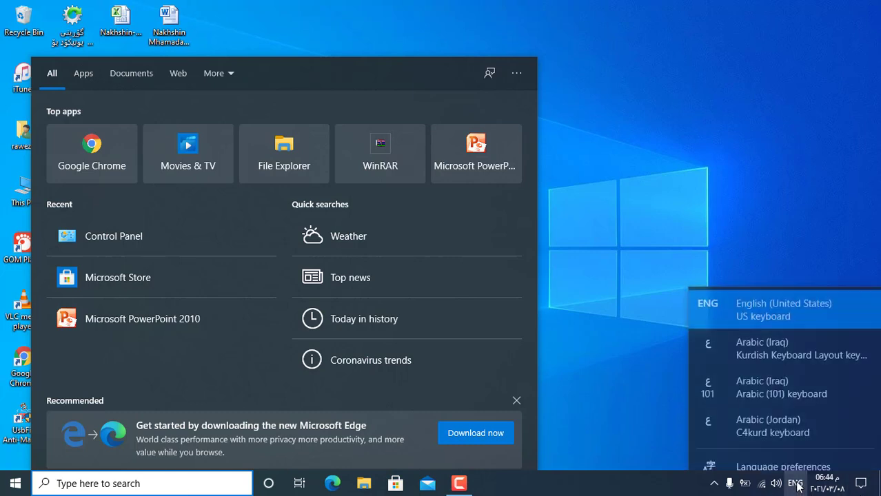
{"action": "left_click", "coordinate": [762, 406]}
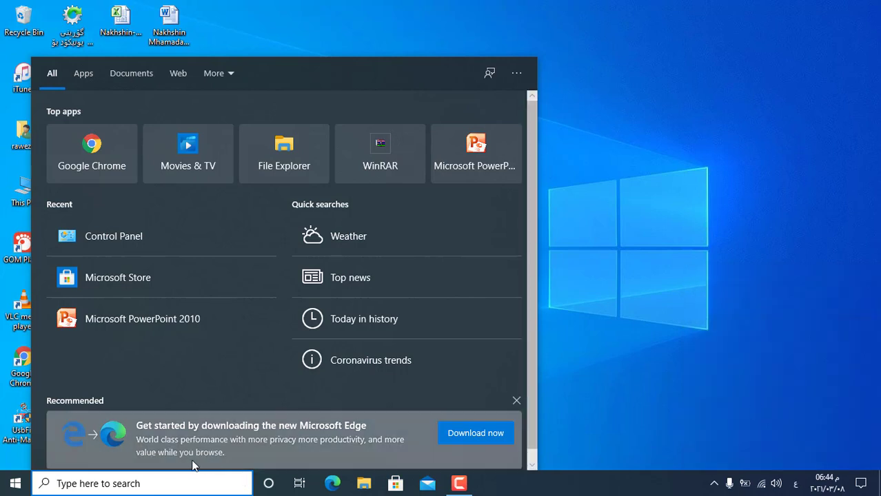
{"action": "type", "text": "گ"}
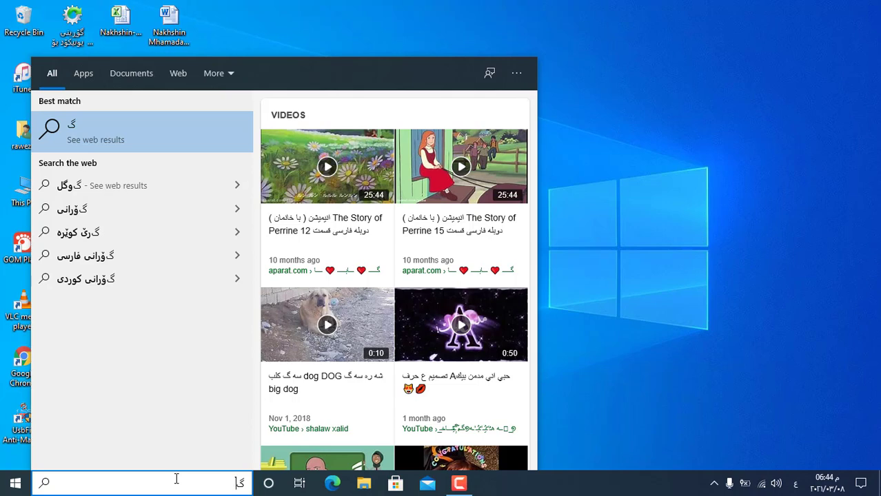
{"action": "key", "text": "BackSpace"}
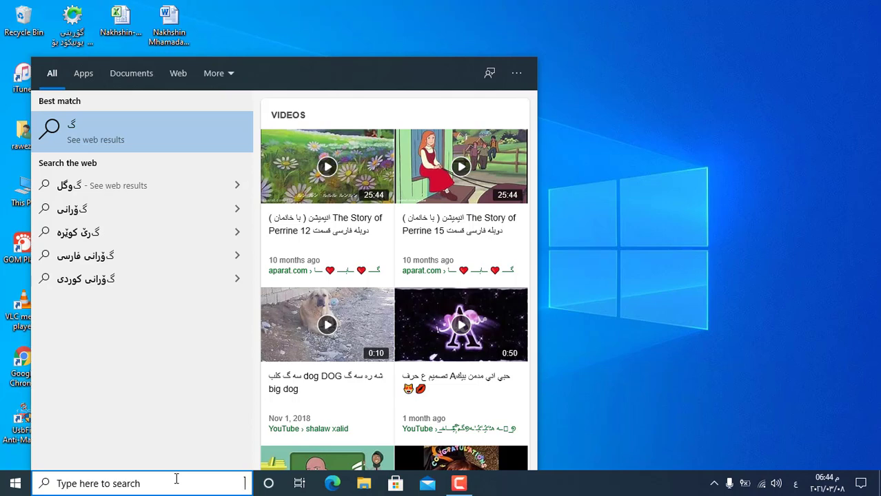
{"action": "left_click", "coordinate": [680, 276]}
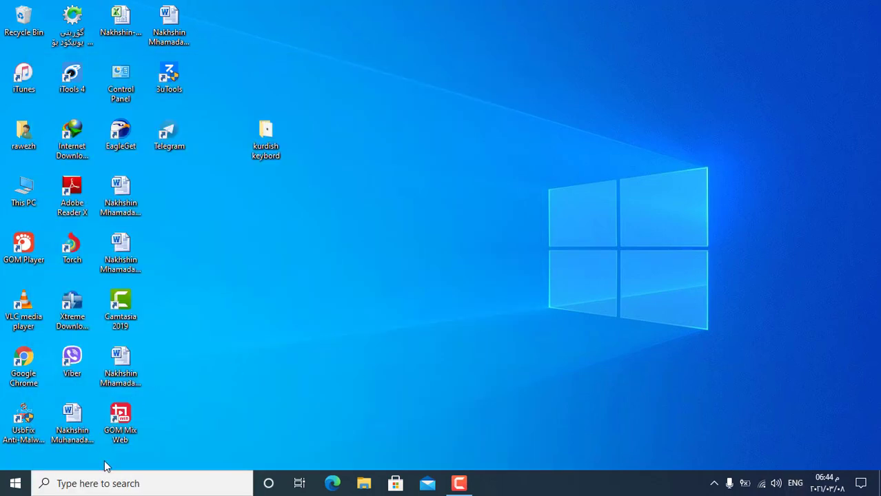
- Search Windows for "con" to open Control Panel, and go to Programs and Features
{"action": "left_click", "coordinate": [103, 483]}
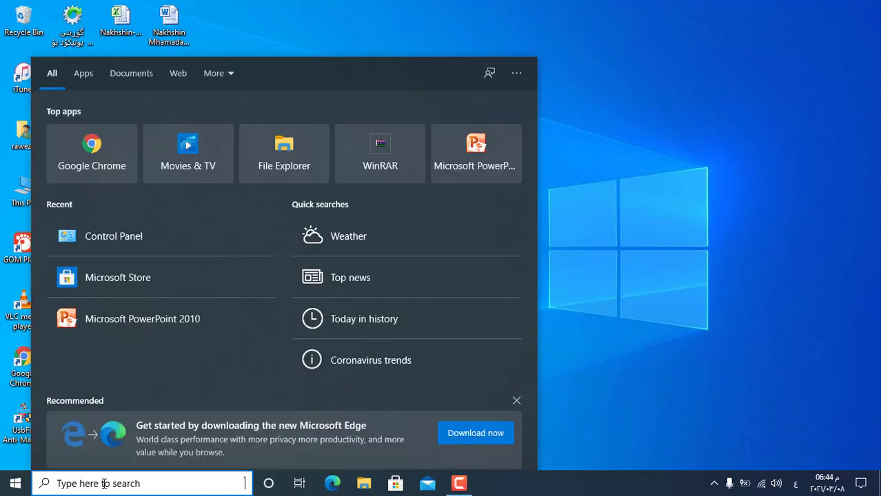
{"action": "type", "text": "con"}
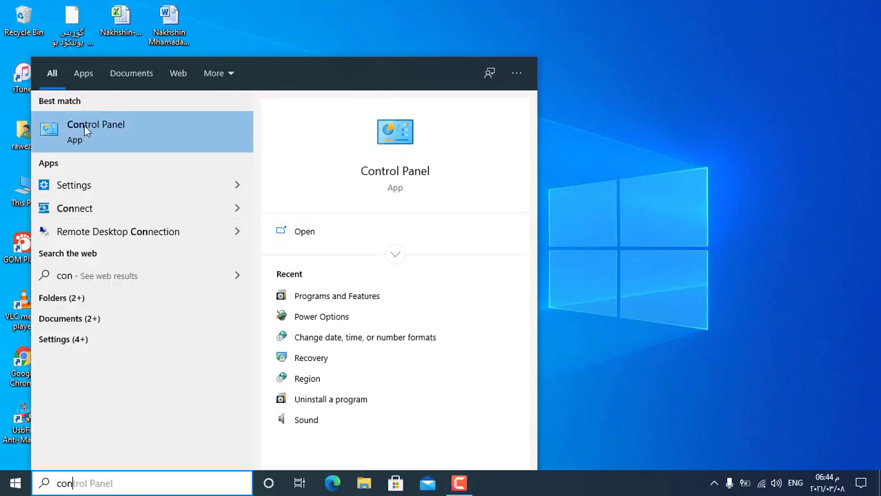
{"action": "left_click", "coordinate": [86, 130]}
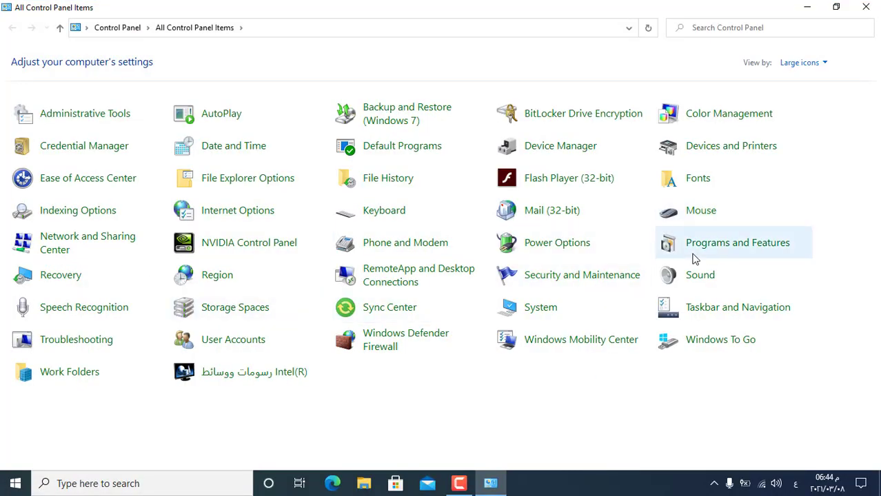
{"action": "left_click", "coordinate": [741, 247]}
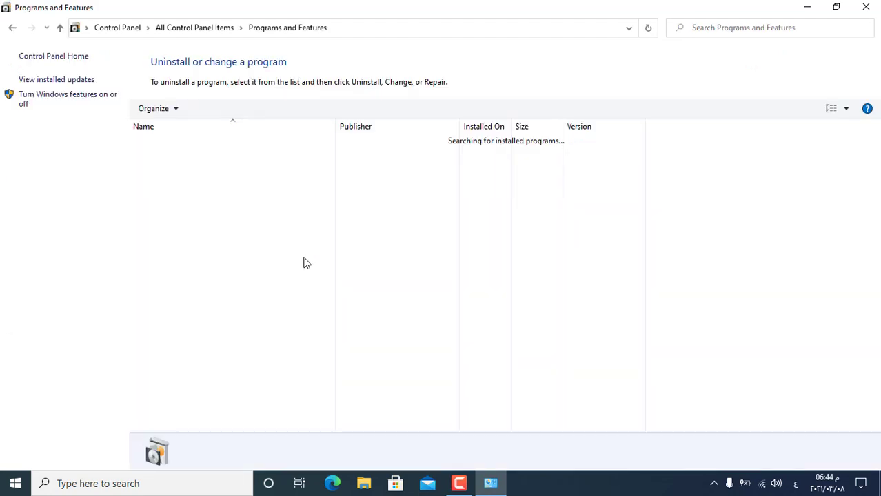
- Try to uninstall C4kurd with the option to automatically close applications and restart them after setup
{"action": "scroll", "coordinate": [875, 206], "scroll_direction": "down", "scroll_amount": 2}
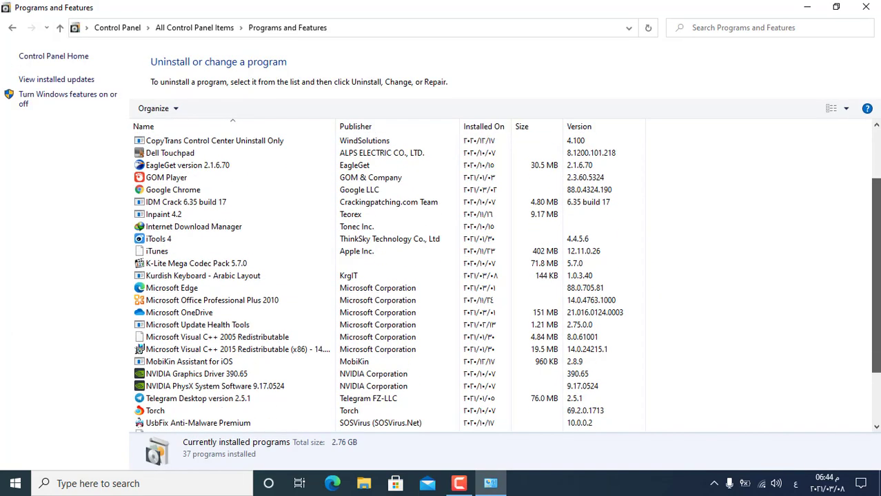
{"action": "scroll", "coordinate": [506, 282], "scroll_direction": "down", "scroll_amount": 2}
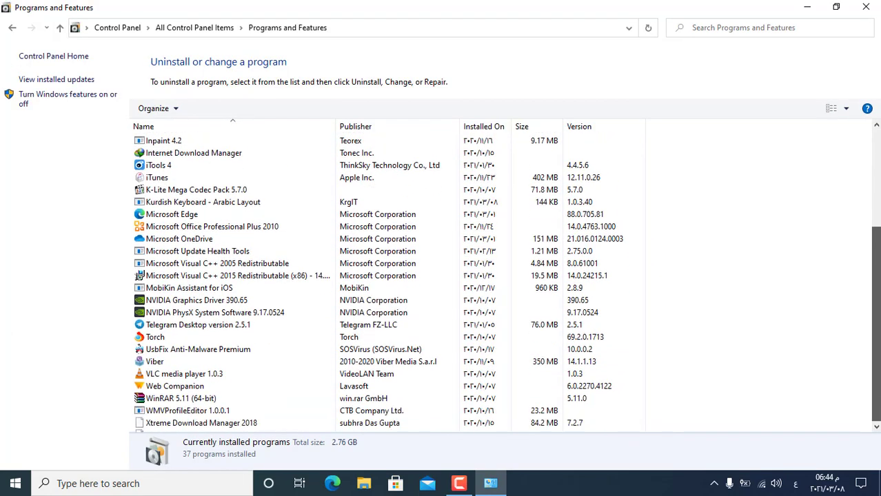
{"action": "scroll", "coordinate": [507, 283], "scroll_direction": "up", "scroll_amount": 3}
{"action": "scroll", "coordinate": [344, 175], "scroll_direction": "up", "scroll_amount": 1}
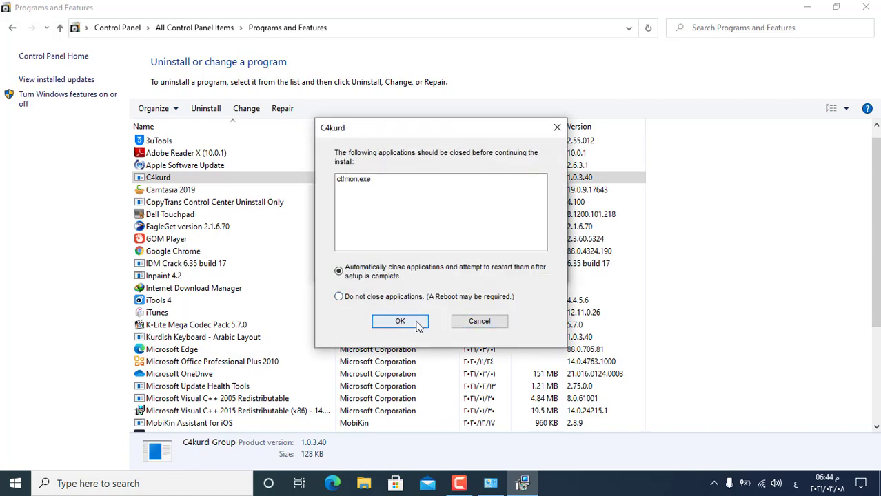
{"action": "left_click", "coordinate": [415, 322]}
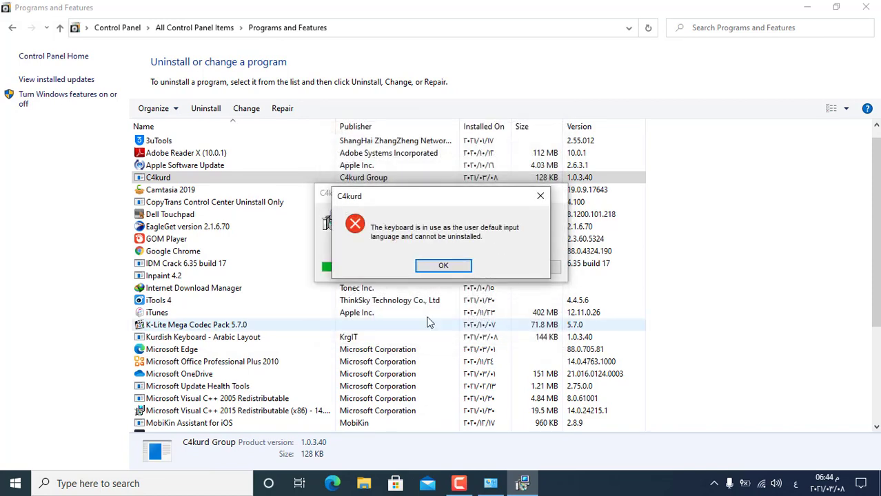
{"action": "left_click", "coordinate": [447, 268]}
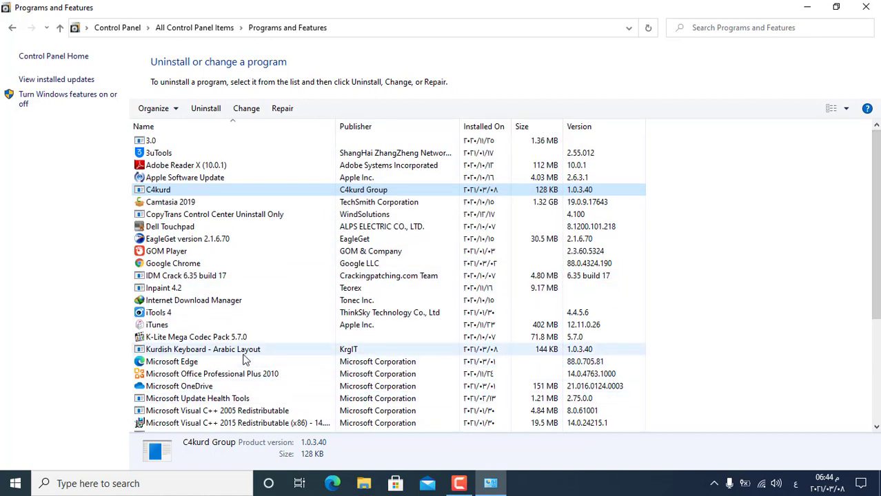
- Uninstall Kurdish Keyboard - Arabic Layout, and check the keyboards in the taskbar language list
{"action": "double_click", "coordinate": [242, 352]}
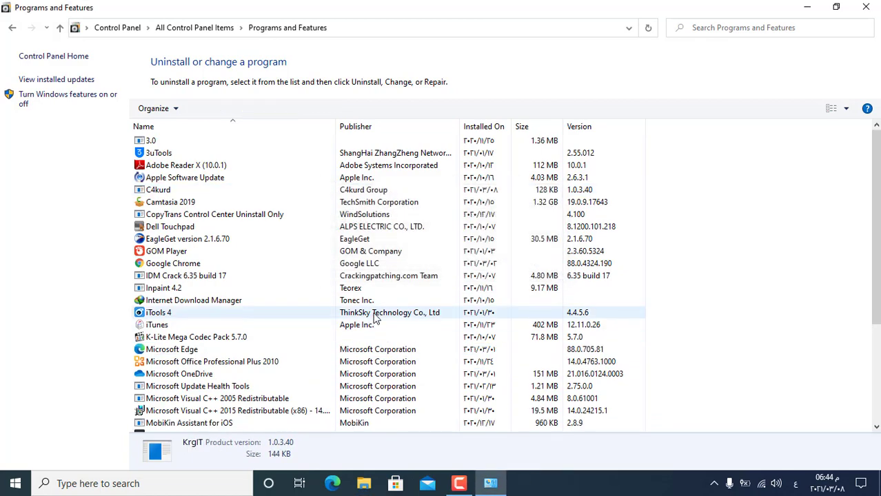
{"action": "left_click", "coordinate": [867, 7]}
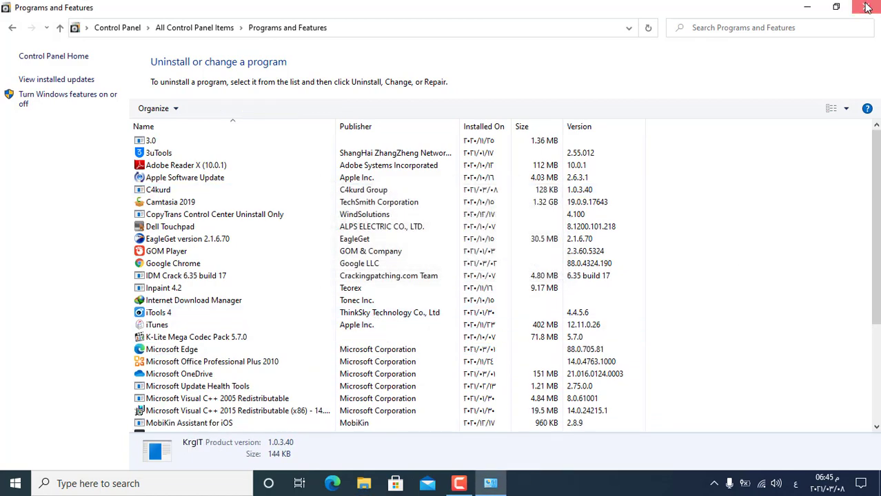
{"action": "left_click", "coordinate": [796, 492]}
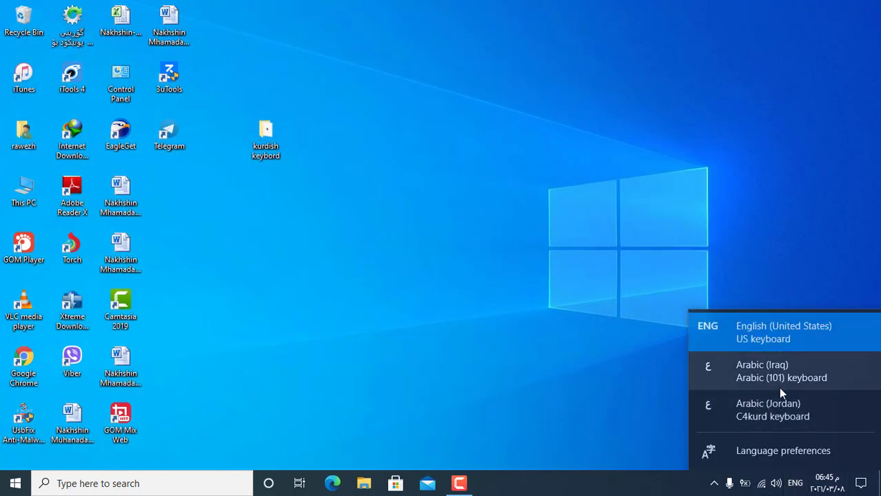
{"action": "left_click", "coordinate": [578, 300]}
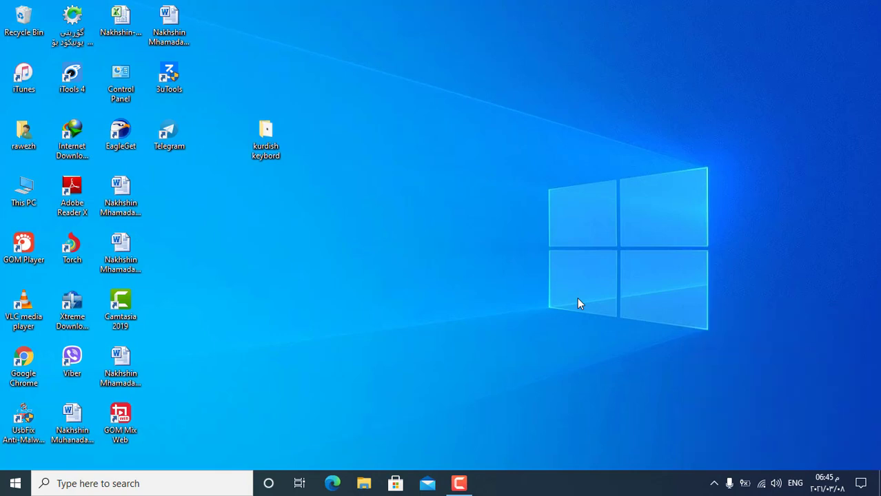